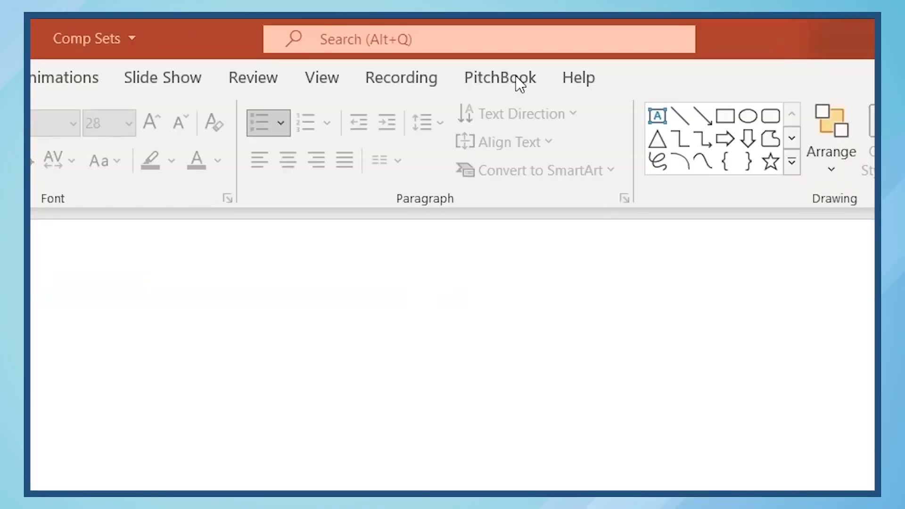
Show the PitchBook add-in features for slide 3, then bring up the Comps- set #3 workbook.
{"action": "left_click", "coordinate": [493, 47]}
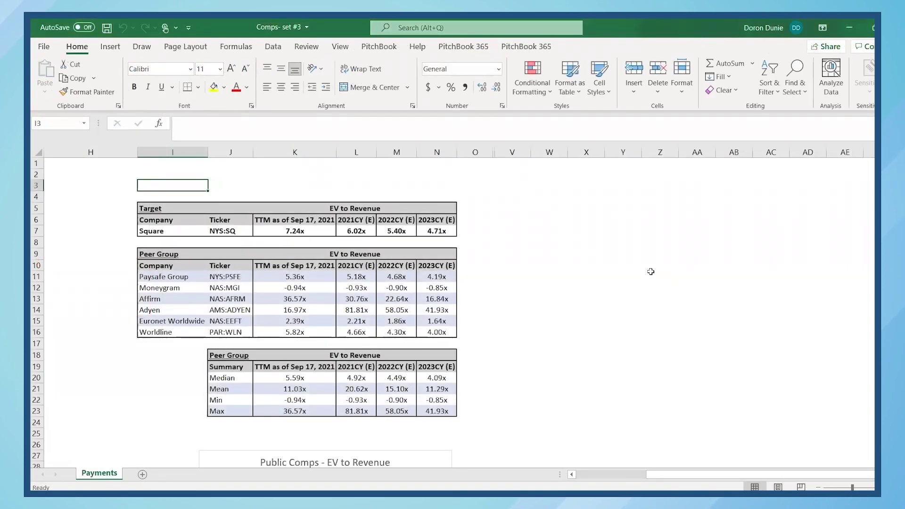
{"action": "scroll", "coordinate": [651, 271], "scroll_direction": "down", "scroll_amount": 1}
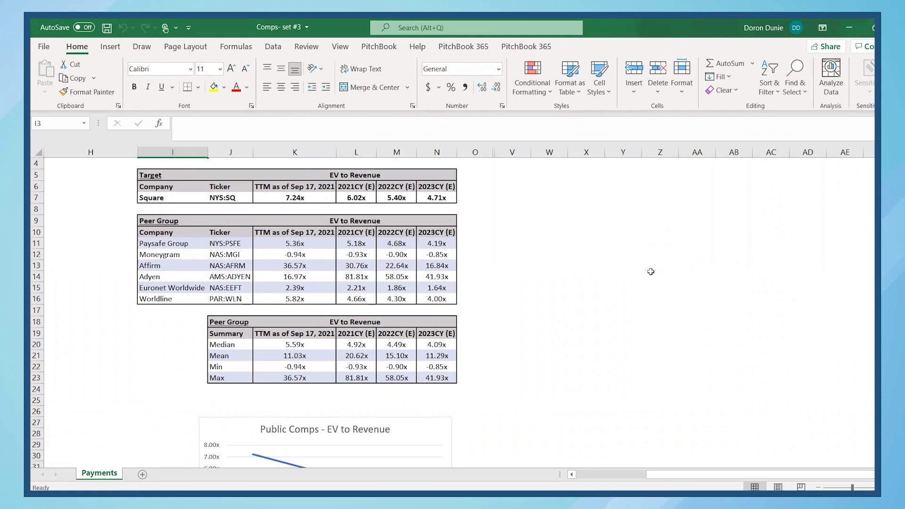
Copy the three EV to Revenue tables in I5:N23 from the Payments sheet.
{"action": "scroll", "coordinate": [651, 271], "scroll_direction": "down", "scroll_amount": 3}
{"action": "scroll", "coordinate": [651, 271], "scroll_direction": "up", "scroll_amount": 3}
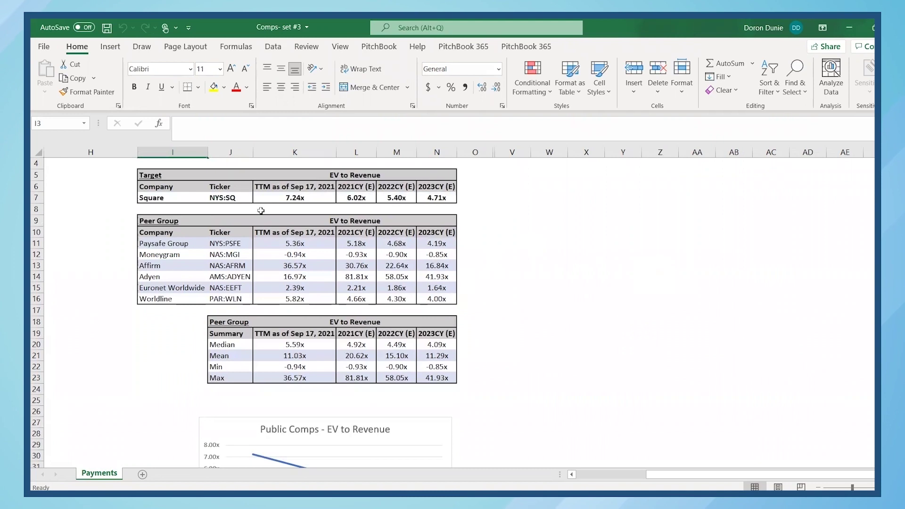
{"action": "left_click_drag", "start_coordinate": [437, 378], "coordinate": [142, 208]}
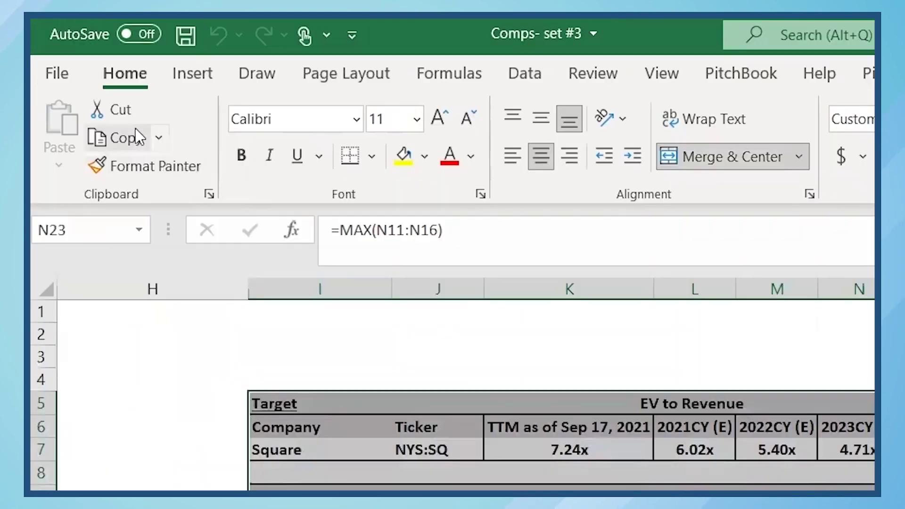
{"action": "left_click", "coordinate": [75, 78]}
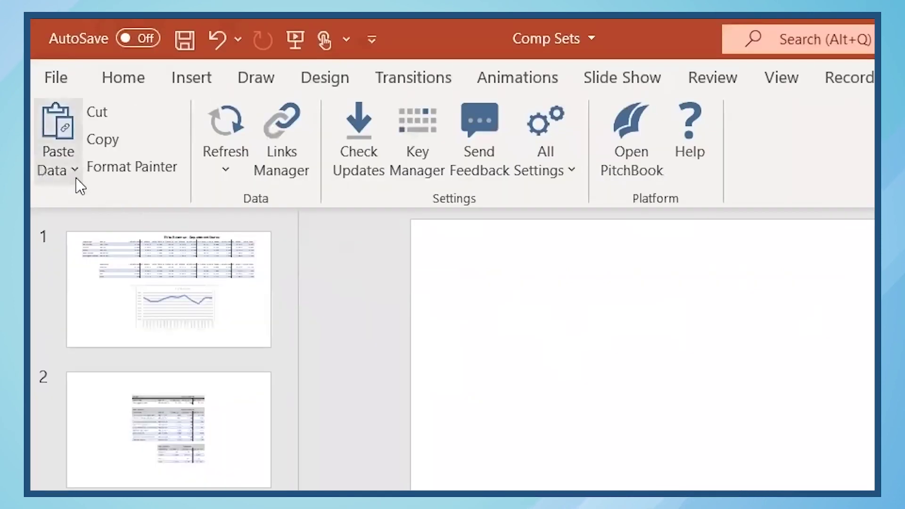
Paste the tables onto slide 3 with PitchBook's Paste with Link and move them to the top.
{"action": "left_click", "coordinate": [53, 95]}
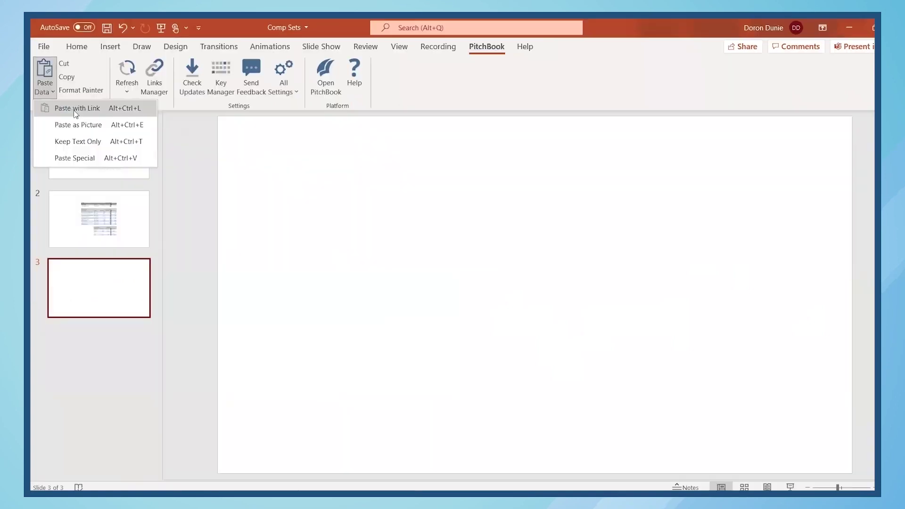
{"action": "left_click", "coordinate": [117, 208]}
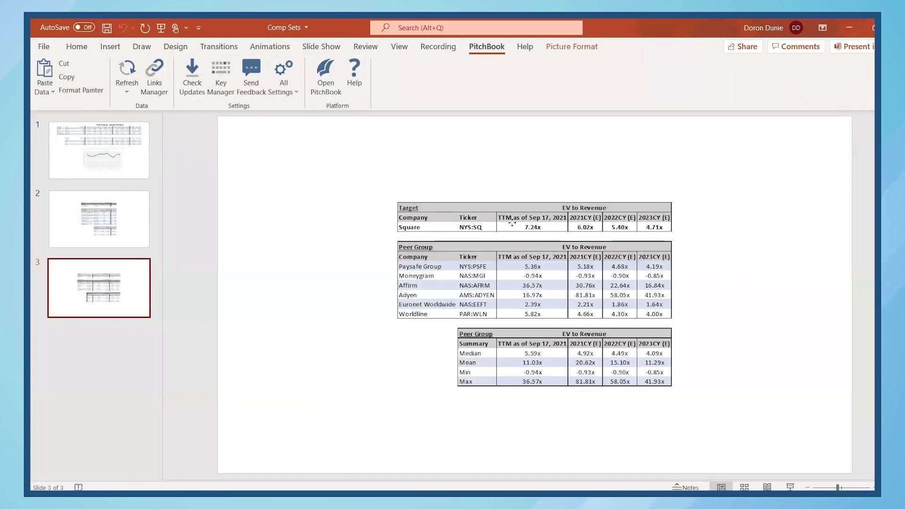
{"action": "left_click_drag", "start_coordinate": [513, 223], "coordinate": [456, 151]}
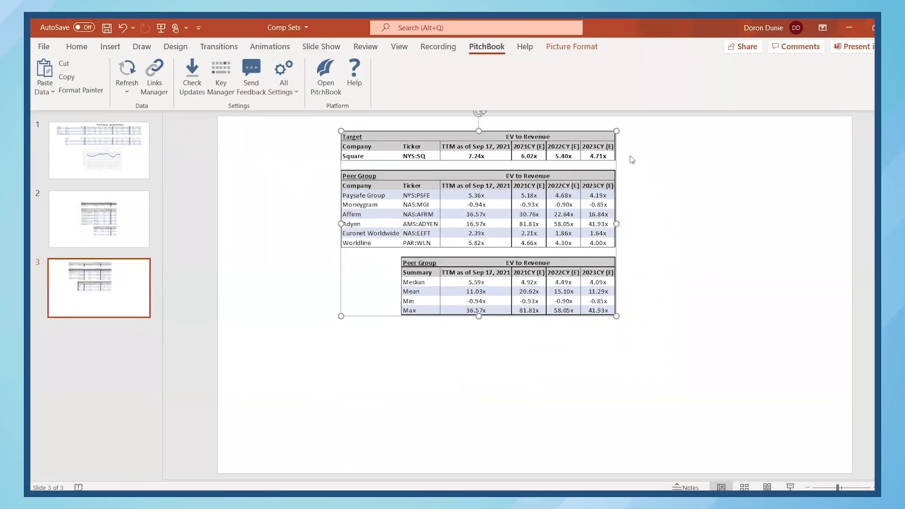
Copy the Public Comps chart from the Excel workbook.
{"action": "key", "text": "alt+Tab"}
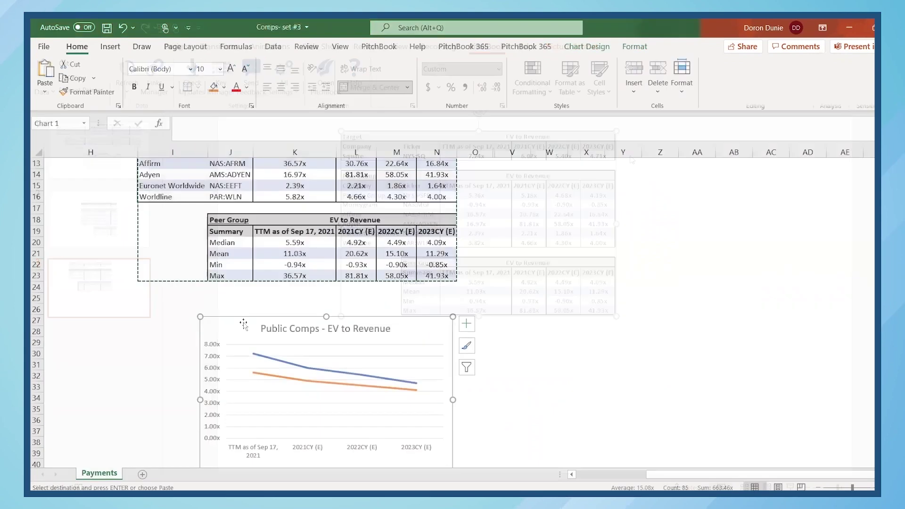
{"action": "right_click", "coordinate": [244, 325]}
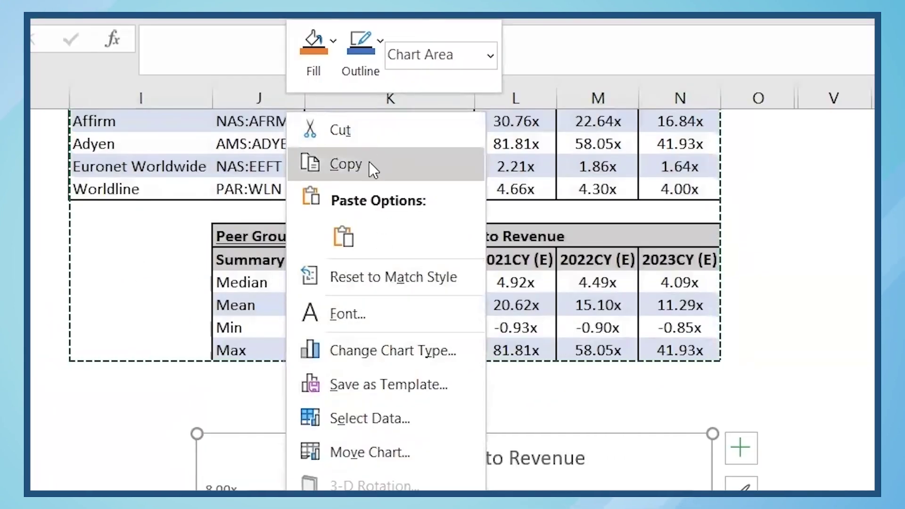
{"action": "left_click", "coordinate": [369, 162]}
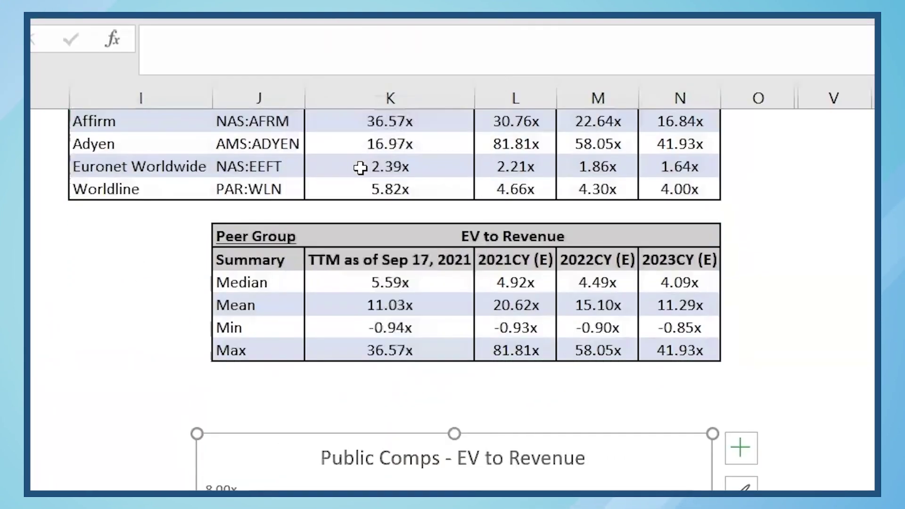
Paste the Public Comps chart on slide 3 as a linked object, placed below the Peer Group Summary table.
{"action": "key", "text": "alt+Tab"}
{"action": "right_click", "coordinate": [353, 356]}
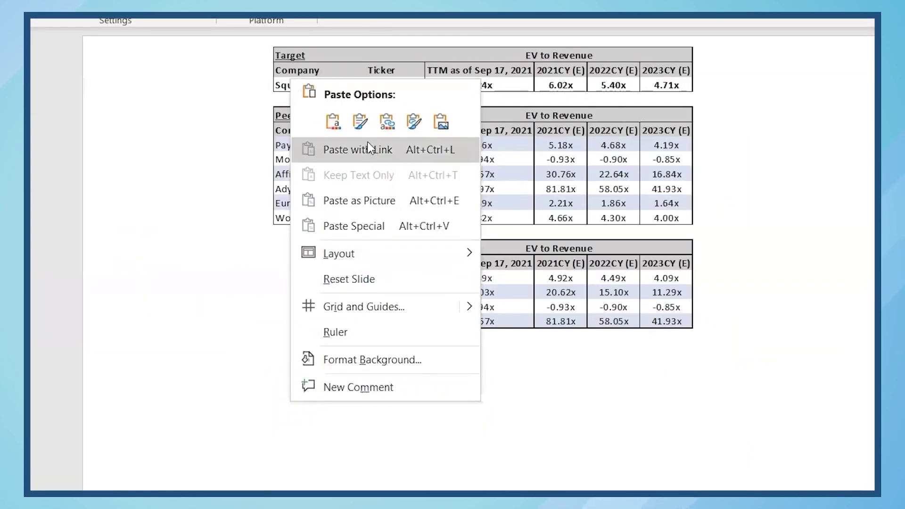
{"action": "left_click", "coordinate": [361, 150]}
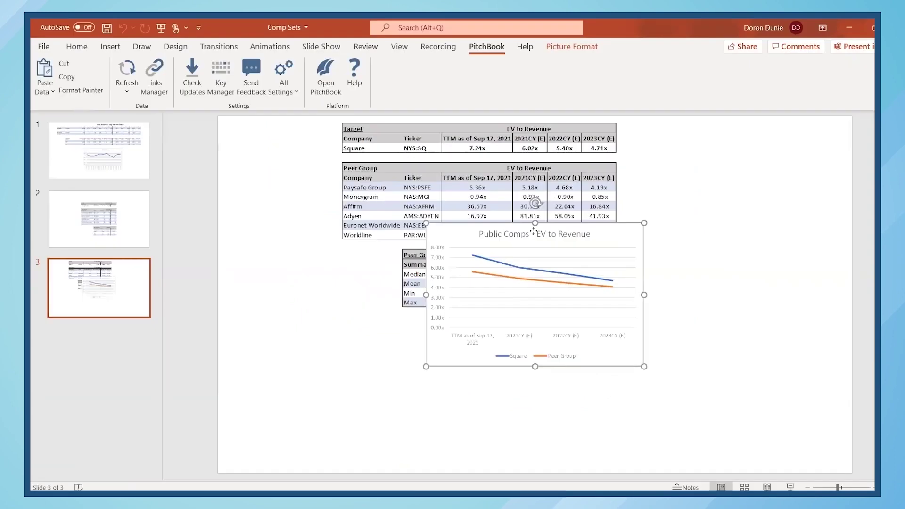
{"action": "left_click_drag", "start_coordinate": [534, 230], "coordinate": [478, 328]}
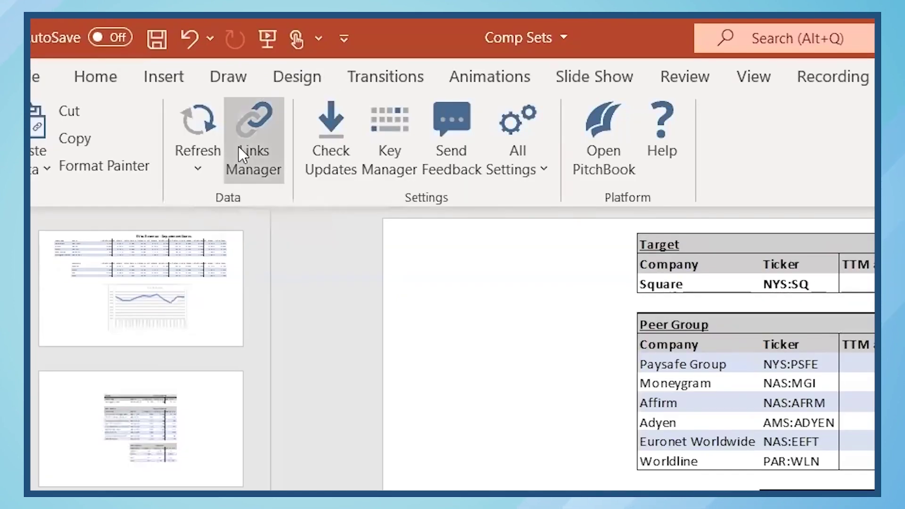
Open the Links Manager listing the five synced links from the three Comps workbooks.
{"action": "left_click", "coordinate": [231, 148]}
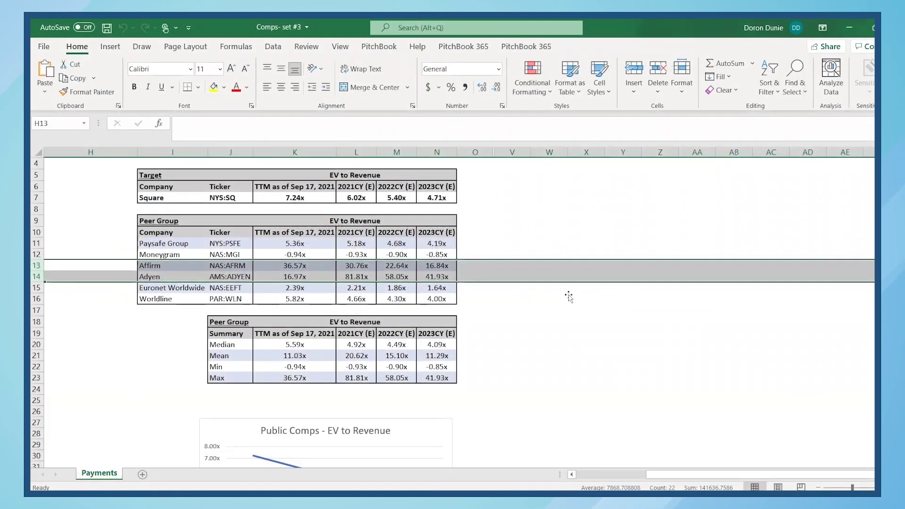
Check Affirm's 22.64x formula, then delete rows 13–14 (Affirm and Adyen) from the Peer Group table.
{"action": "left_click", "coordinate": [569, 296]}
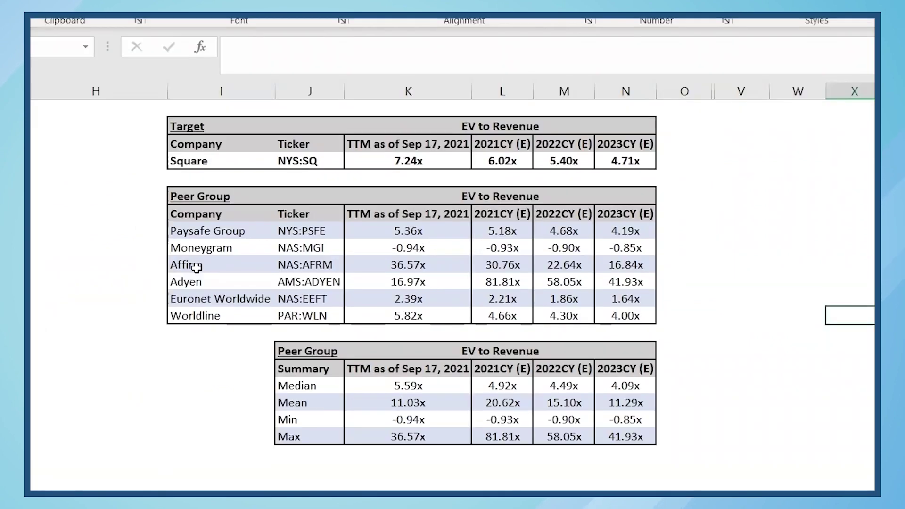
{"action": "left_click", "coordinate": [156, 267]}
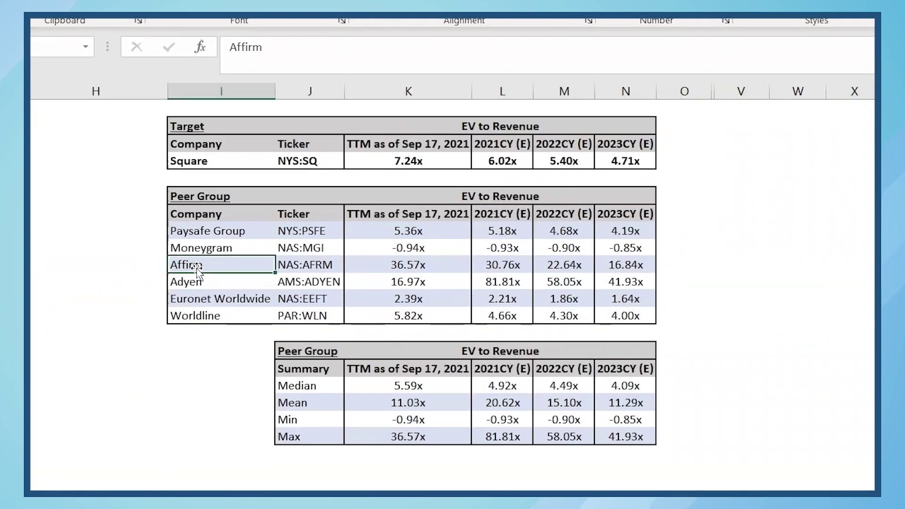
{"action": "left_click", "coordinate": [169, 279]}
{"action": "left_click", "coordinate": [576, 266]}
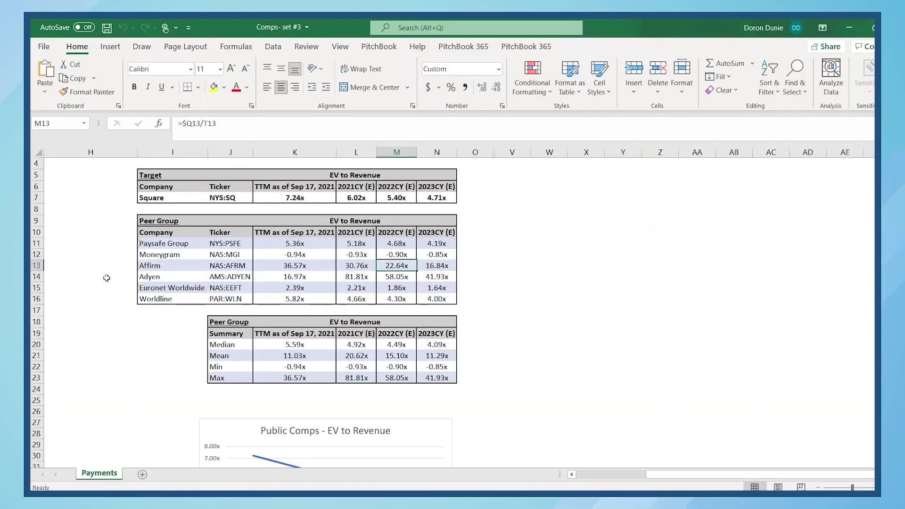
{"action": "left_click", "coordinate": [16, 263]}
{"action": "left_click_drag", "start_coordinate": [38, 265], "coordinate": [38, 277]}
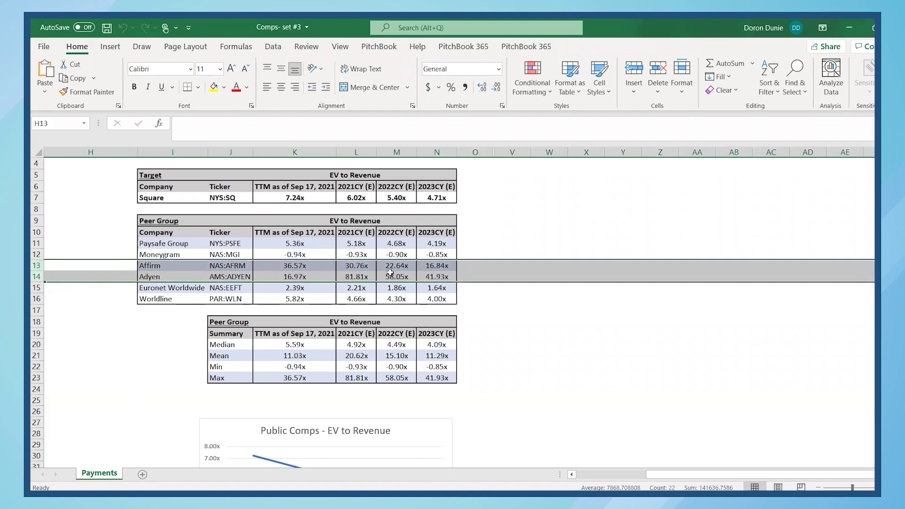
{"action": "right_click", "coordinate": [521, 270]}
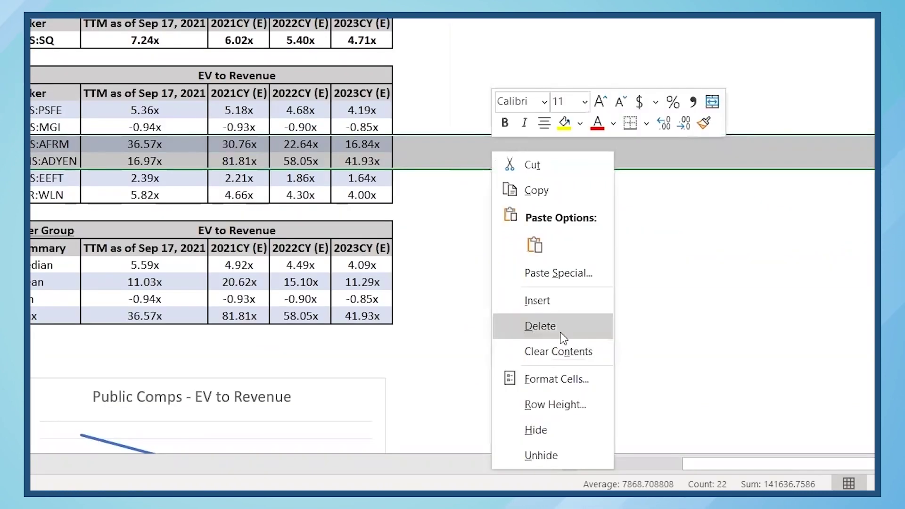
{"action": "left_click", "coordinate": [562, 334]}
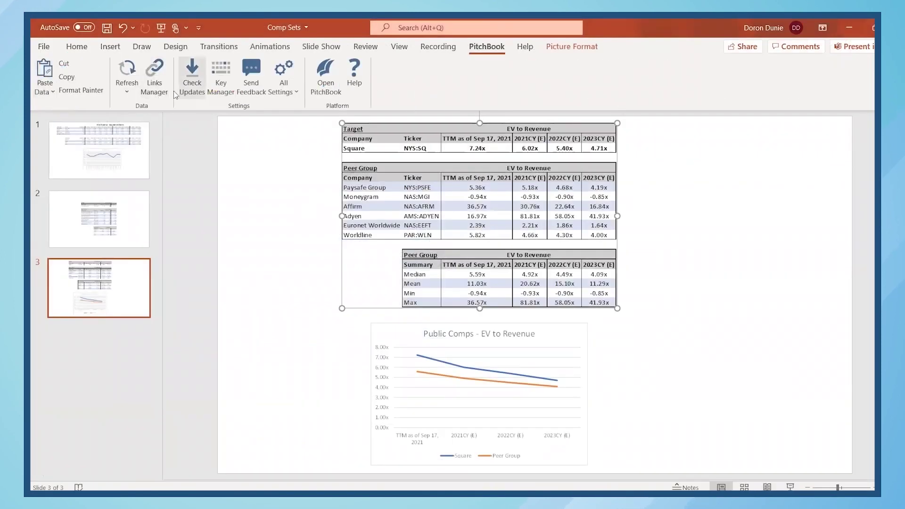
Refresh only the selected linked Peer Group table using PitchBook's Refresh Selected.
{"action": "left_click", "coordinate": [128, 90]}
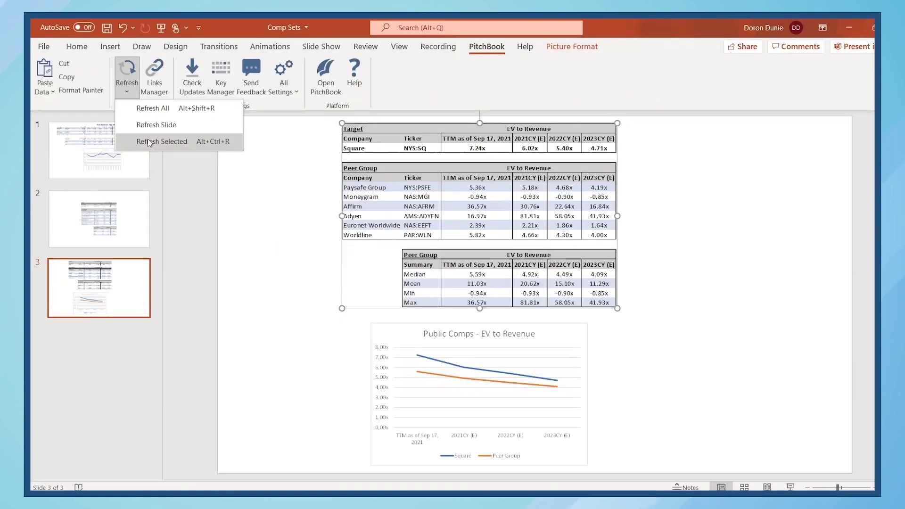
{"action": "left_click", "coordinate": [148, 141]}
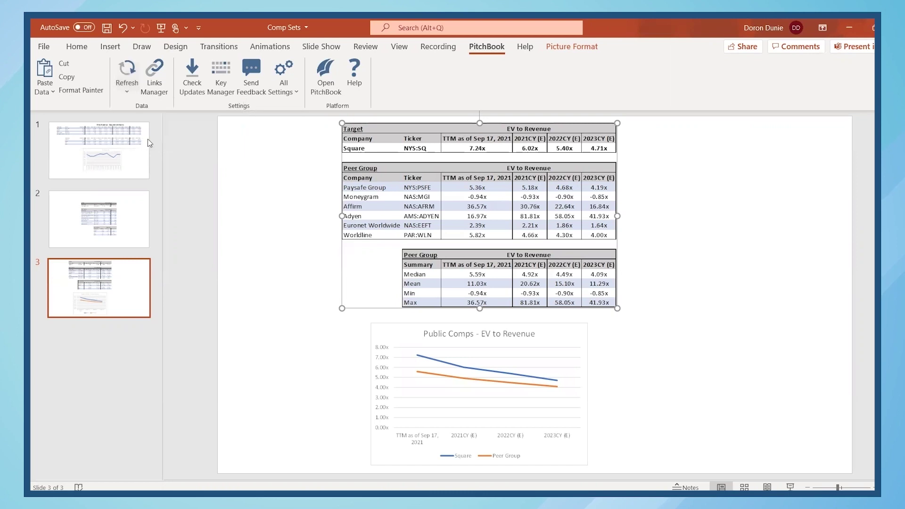
Refresh the out-of-date Payments\Chart 1 link in Links Manager and move the dialog aside.
{"action": "left_click", "coordinate": [154, 87]}
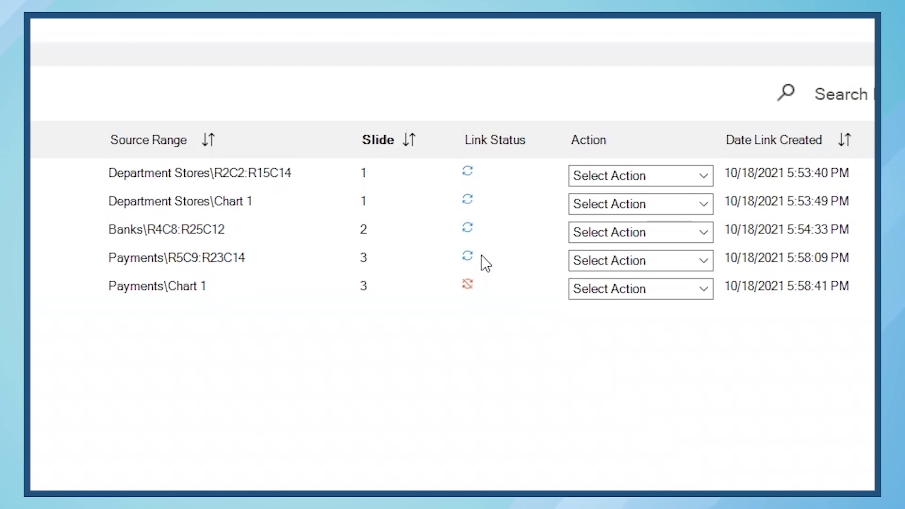
{"action": "mouse_move", "coordinate": [467, 258]}
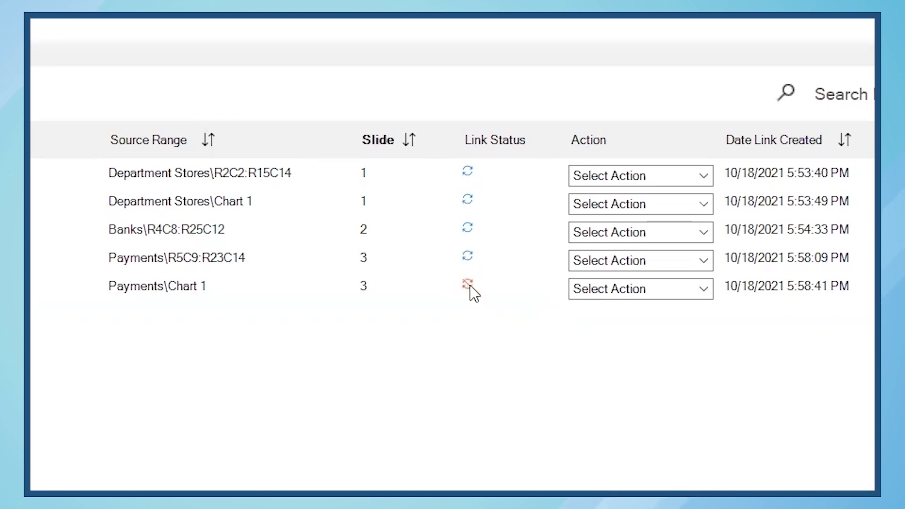
{"action": "left_click", "coordinate": [599, 293]}
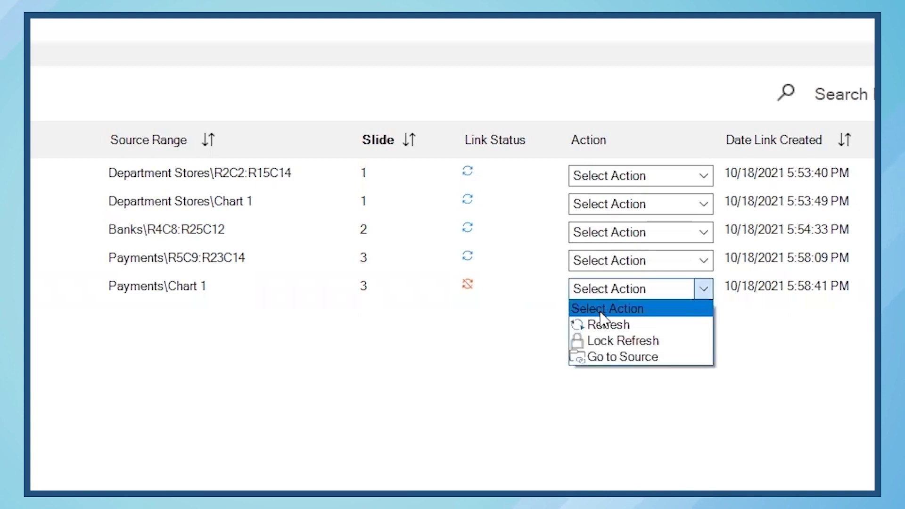
{"action": "left_click", "coordinate": [597, 324]}
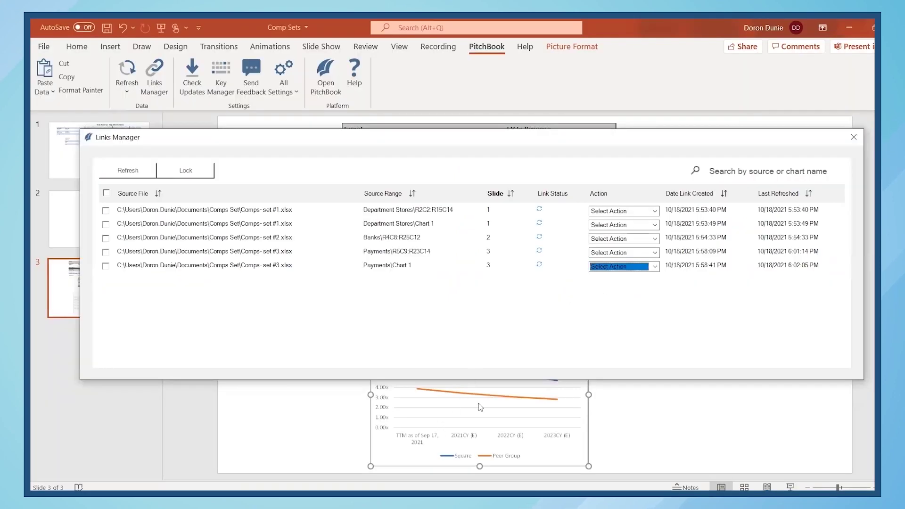
{"action": "left_click_drag", "start_coordinate": [533, 142], "coordinate": [723, 185]}
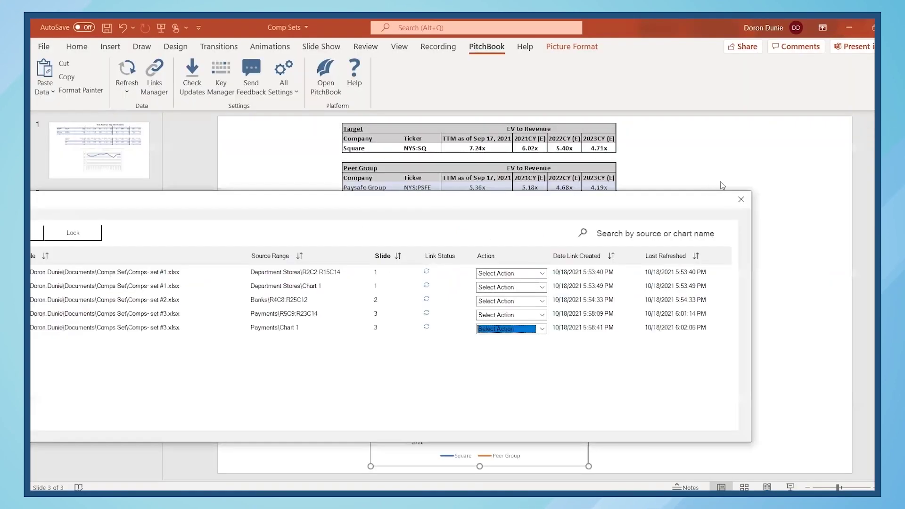
Close Links Manager, select slide 2's Umpquah Bank revenue tables, and open them with Go to Source.
{"action": "left_click", "coordinate": [741, 199]}
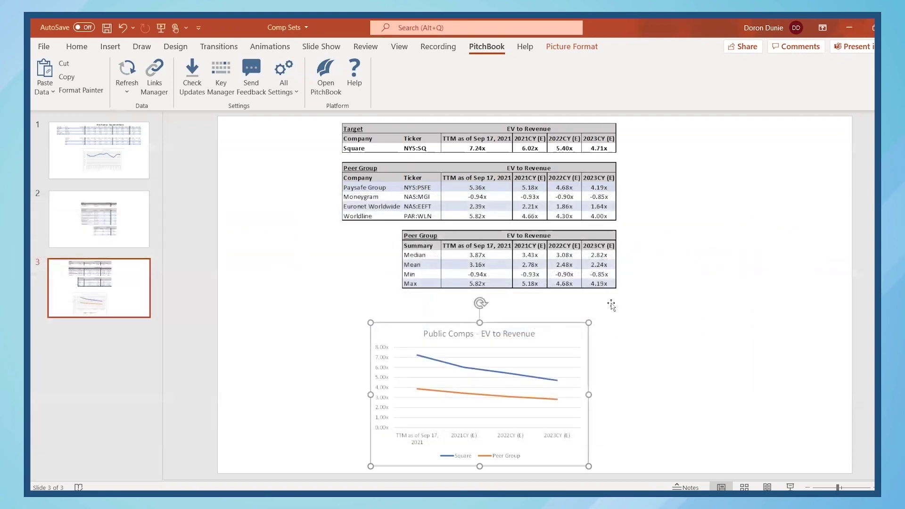
{"action": "left_click", "coordinate": [99, 150]}
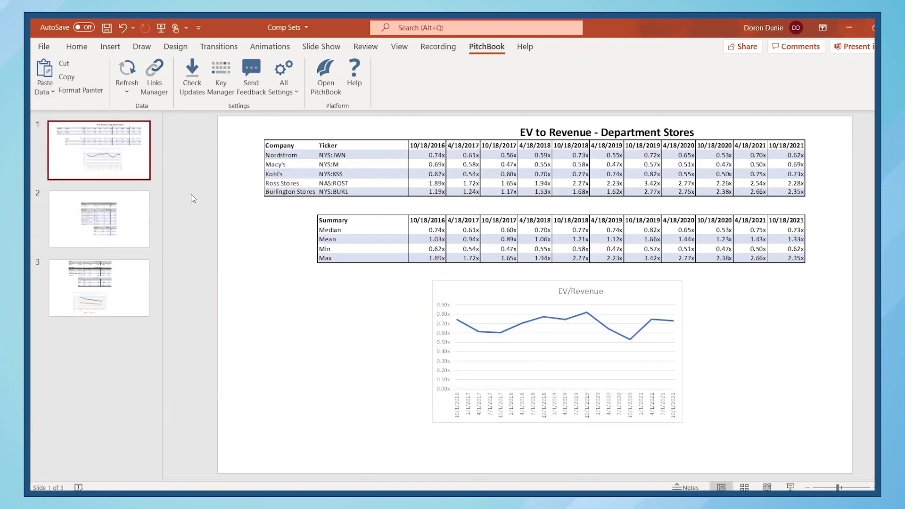
{"action": "left_click", "coordinate": [119, 203]}
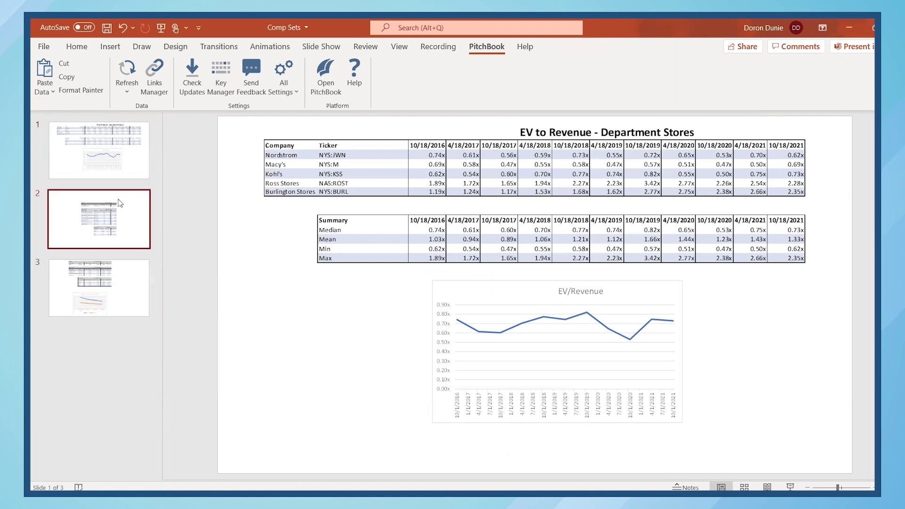
{"action": "left_click", "coordinate": [561, 286]}
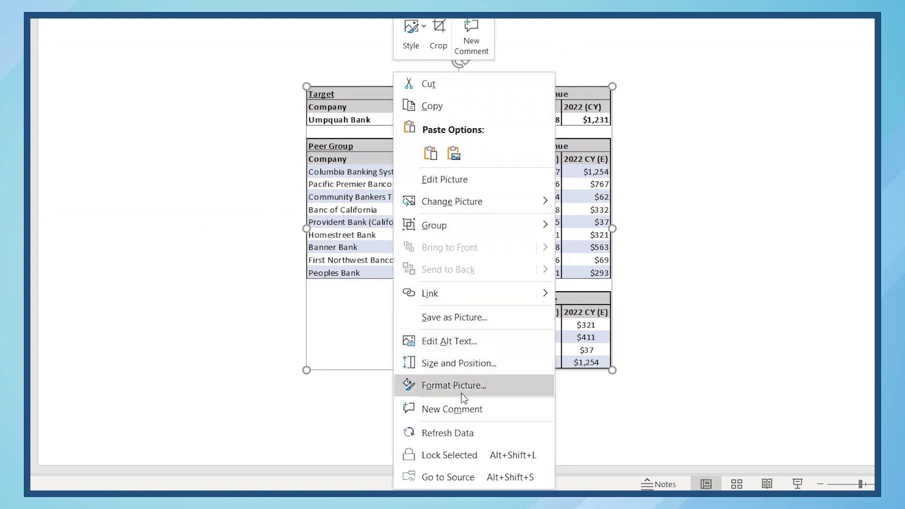
{"action": "left_click", "coordinate": [478, 478]}
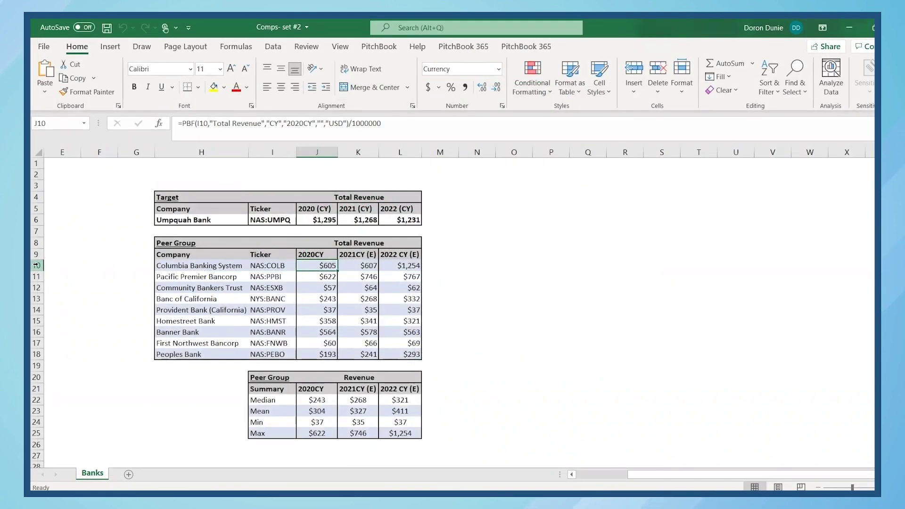
Delete row 10, Columbia Banking System, from the Banks peer group in Excel.
{"action": "left_click", "coordinate": [36, 265]}
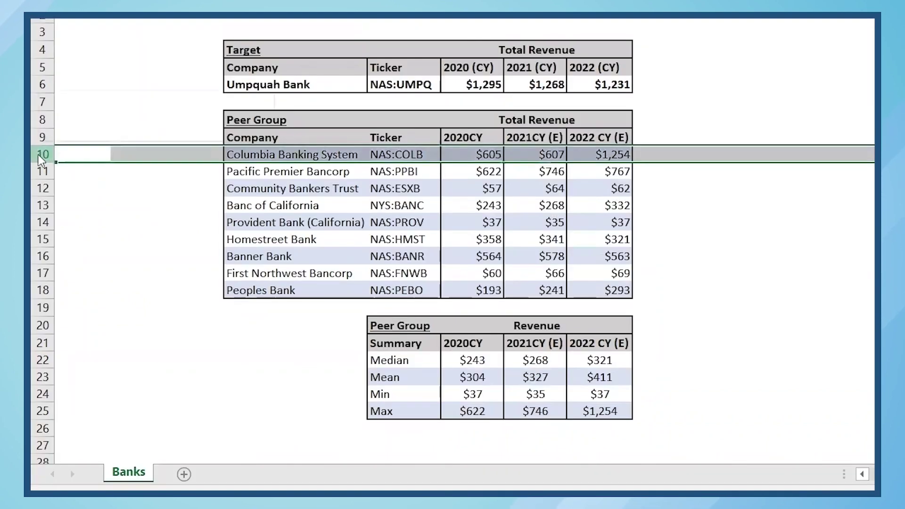
{"action": "right_click", "coordinate": [41, 161]}
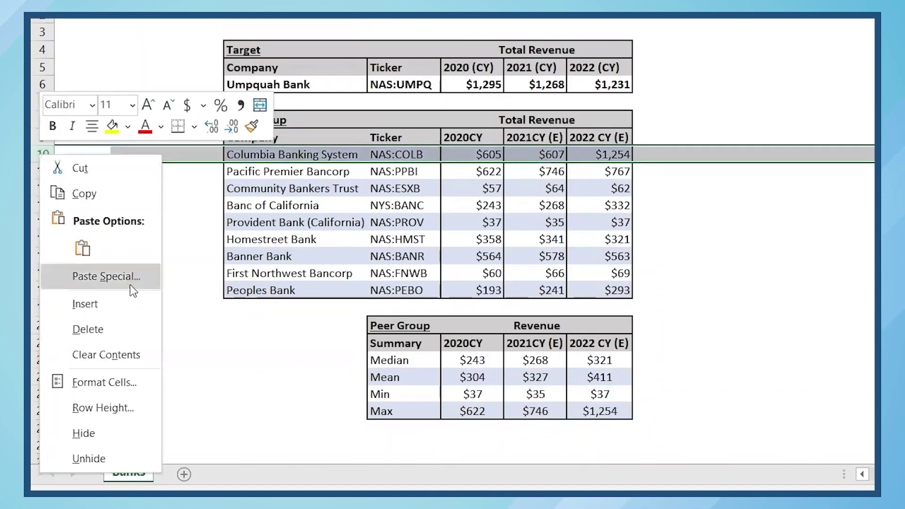
{"action": "left_click", "coordinate": [116, 332]}
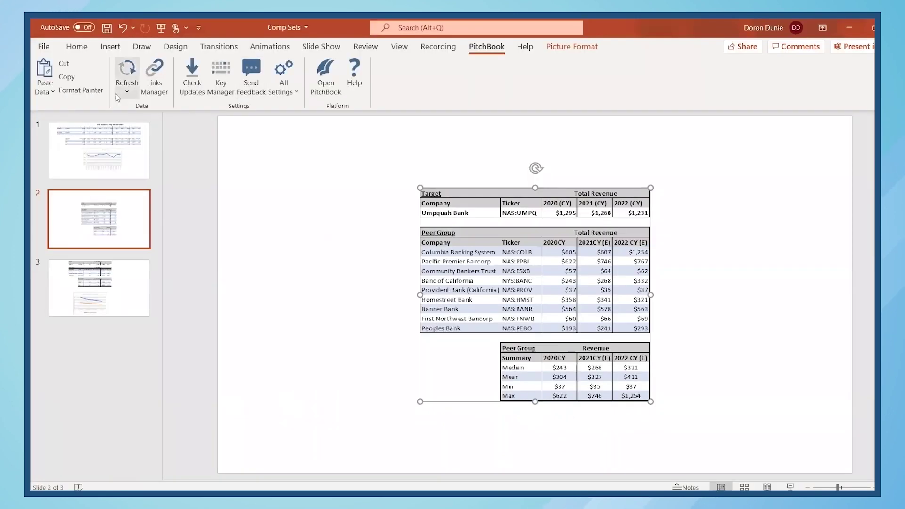
{"action": "left_click", "coordinate": [127, 88]}
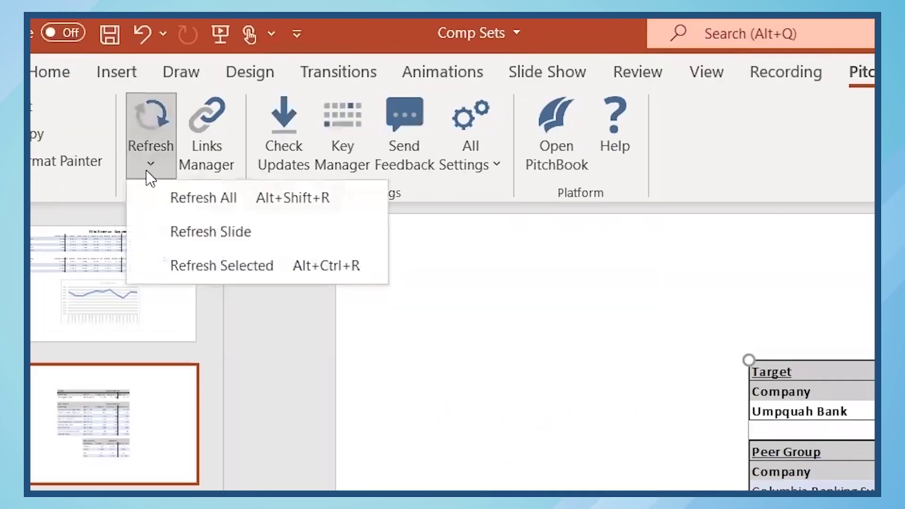
Refresh slide 2 so Columbia Banking drops out, and lock slide 1's Department Stores table.
{"action": "left_click", "coordinate": [270, 230]}
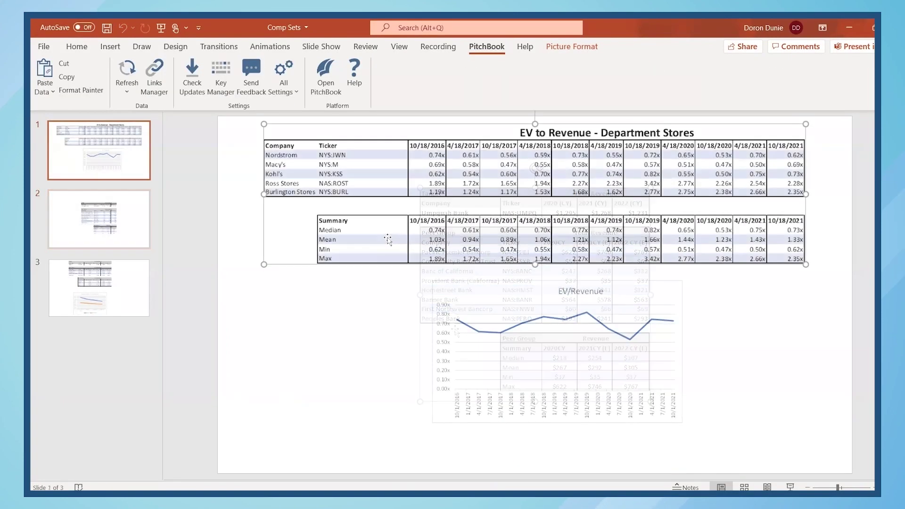
{"action": "right_click", "coordinate": [388, 241]}
{"action": "key", "text": "Escape"}
{"action": "right_click", "coordinate": [400, 240]}
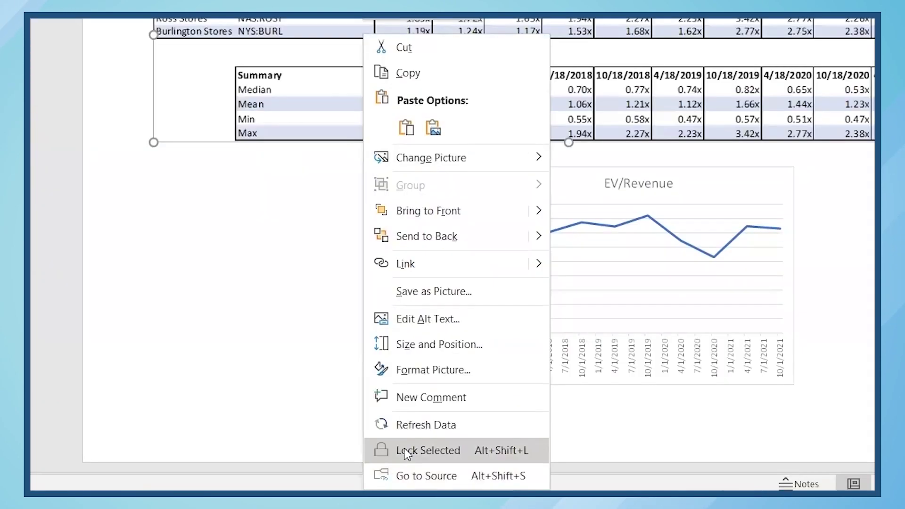
{"action": "left_click", "coordinate": [406, 452]}
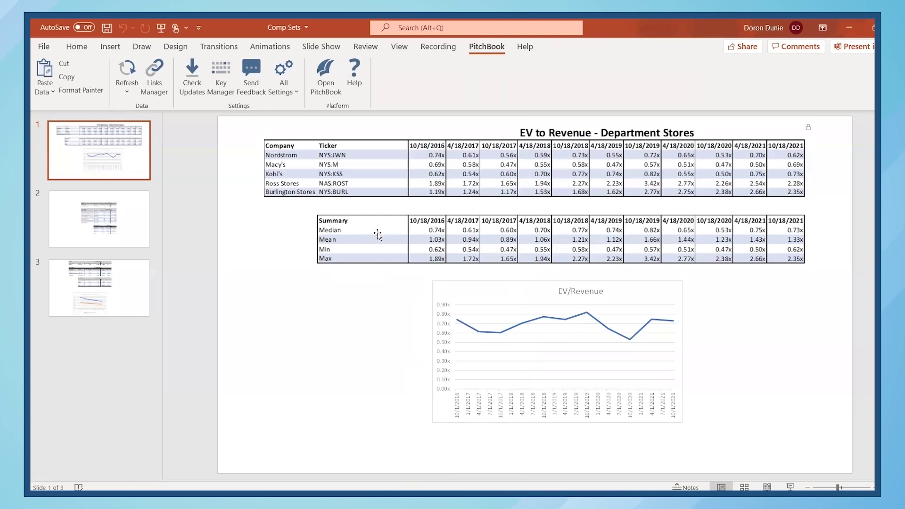
In the table's Excel source, delete rows 6–8: Kohl's, Ross Stores and Burlington Stores.
{"action": "right_click", "coordinate": [406, 176]}
{"action": "key", "text": "Escape"}
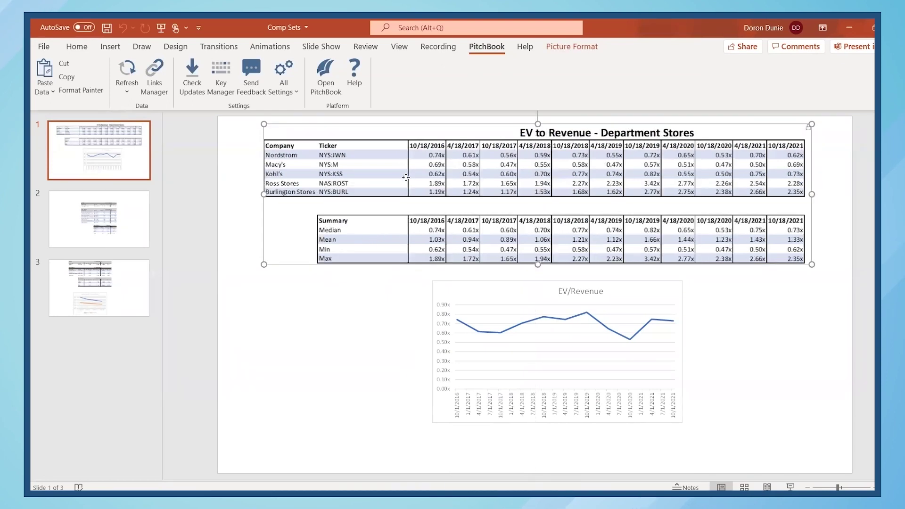
{"action": "right_click", "coordinate": [426, 175]}
{"action": "left_click_drag", "start_coordinate": [36, 226], "coordinate": [36, 248]}
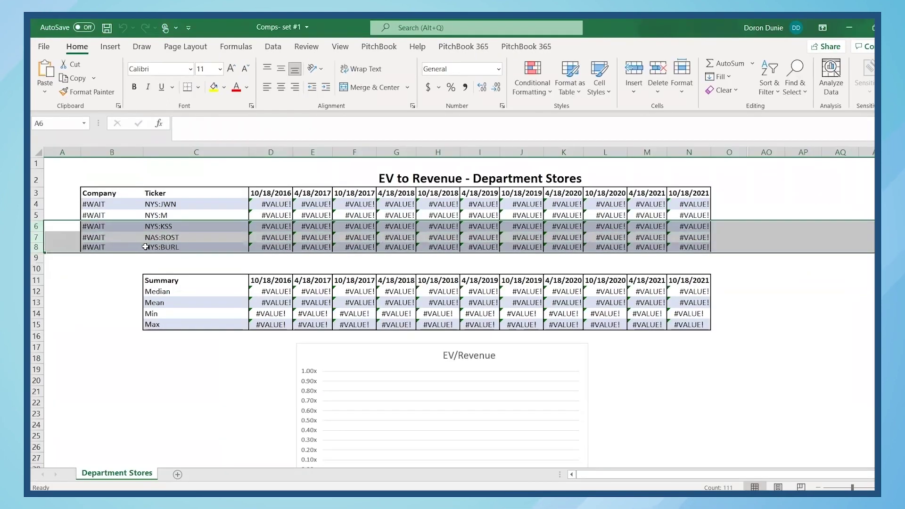
{"action": "right_click", "coordinate": [152, 250]}
{"action": "left_click", "coordinate": [177, 361]}
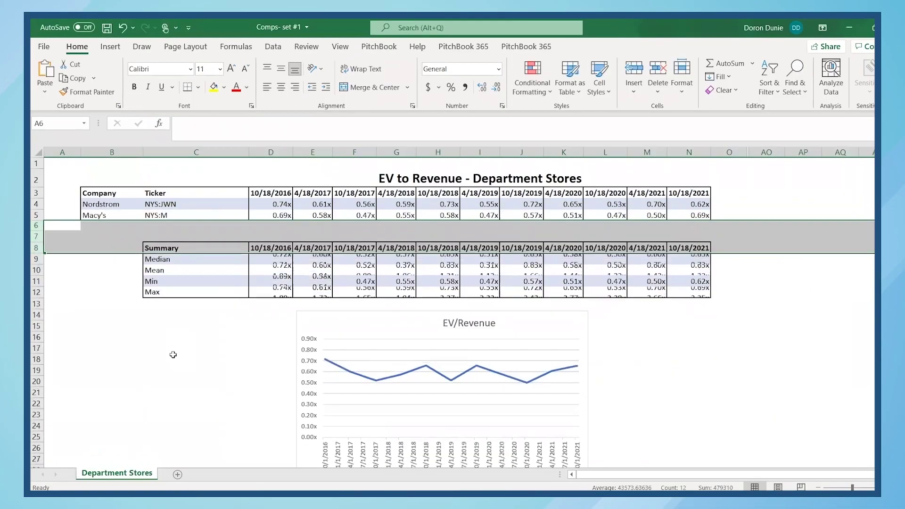
Run PitchBook Refresh All; the locked Department Stores table keeps its five companies.
{"action": "left_click", "coordinate": [174, 358]}
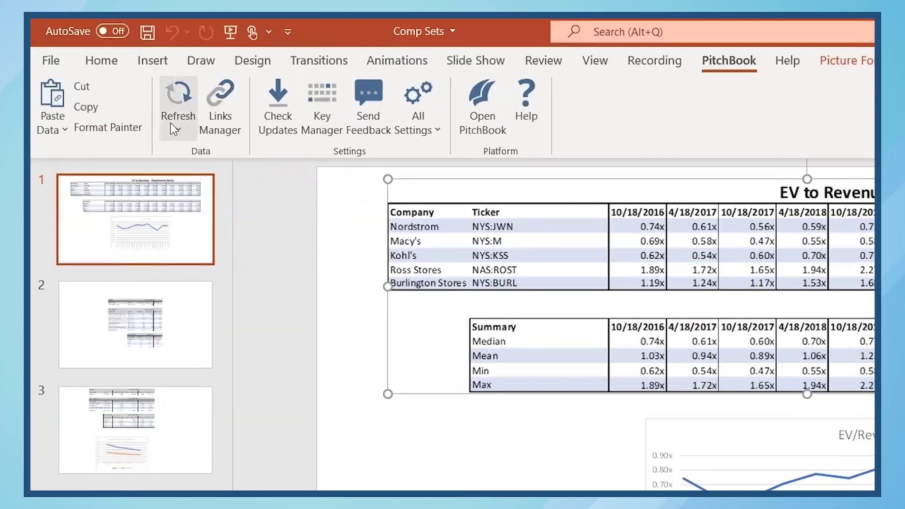
{"action": "left_click", "coordinate": [125, 94]}
{"action": "left_click", "coordinate": [216, 156]}
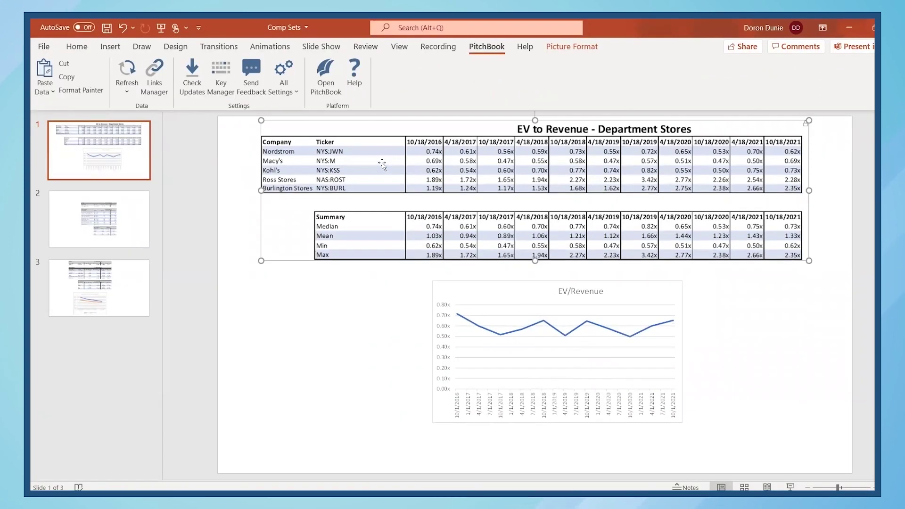
{"action": "right_click", "coordinate": [386, 165]}
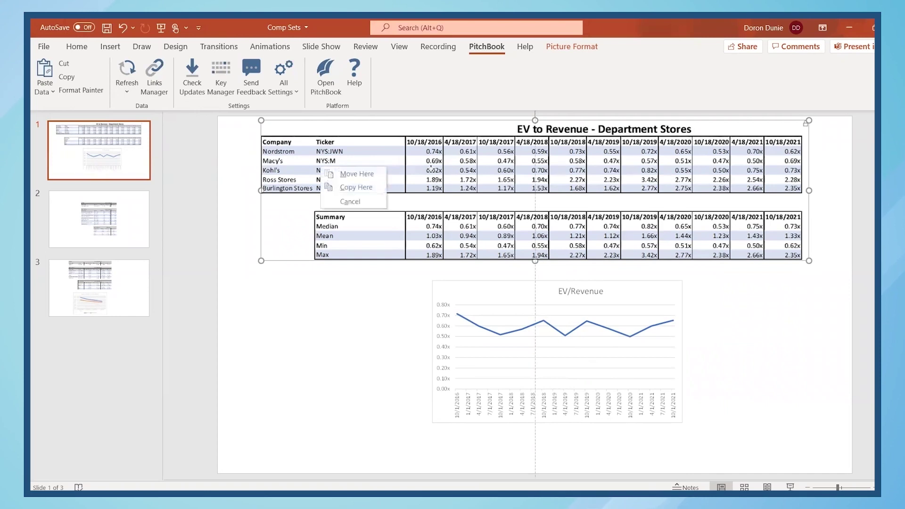
{"action": "right_click", "coordinate": [430, 169]}
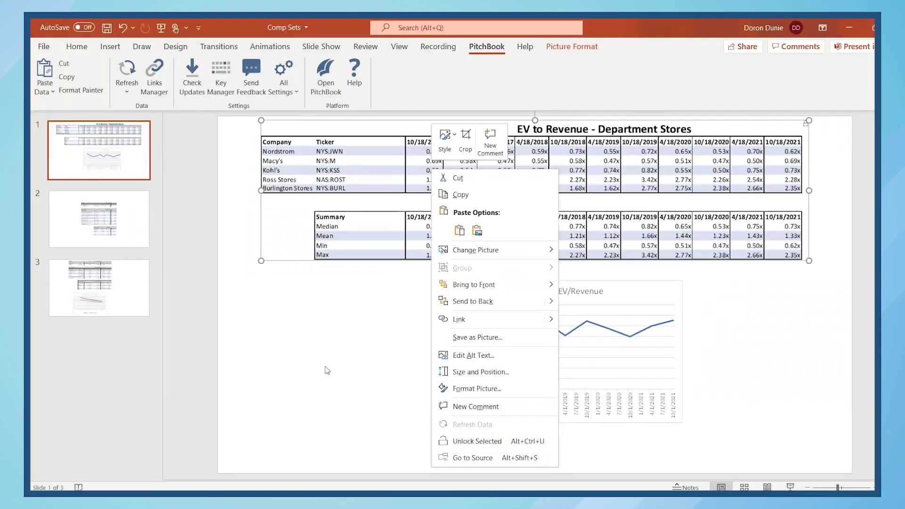
{"action": "key", "text": "Escape"}
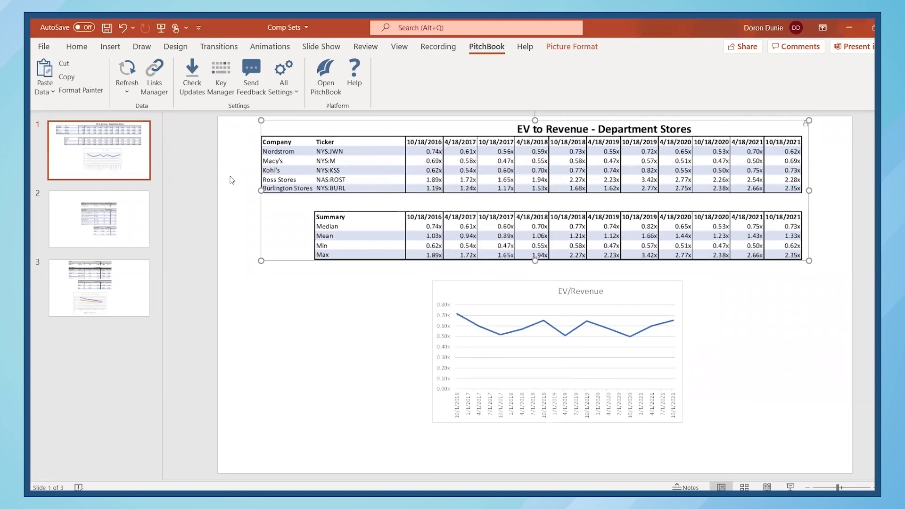
In Links Manager, set the Department Stores table link's Action to Unlock Refresh, then close it.
{"action": "left_click", "coordinate": [155, 76]}
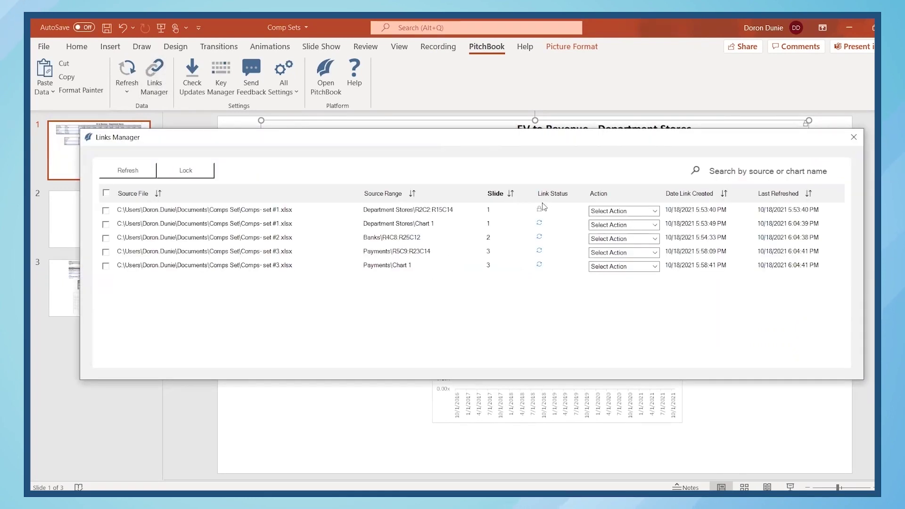
{"action": "mouse_move", "coordinate": [539, 211]}
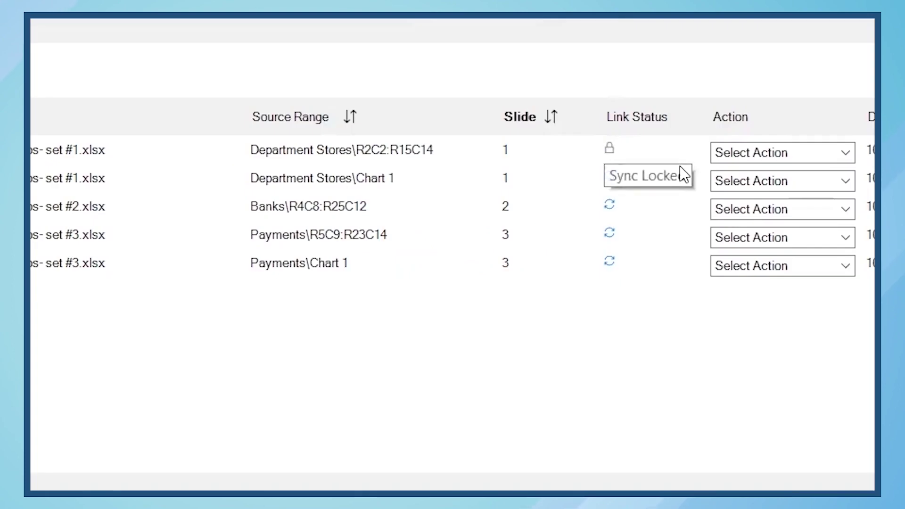
{"action": "left_click", "coordinate": [797, 153]}
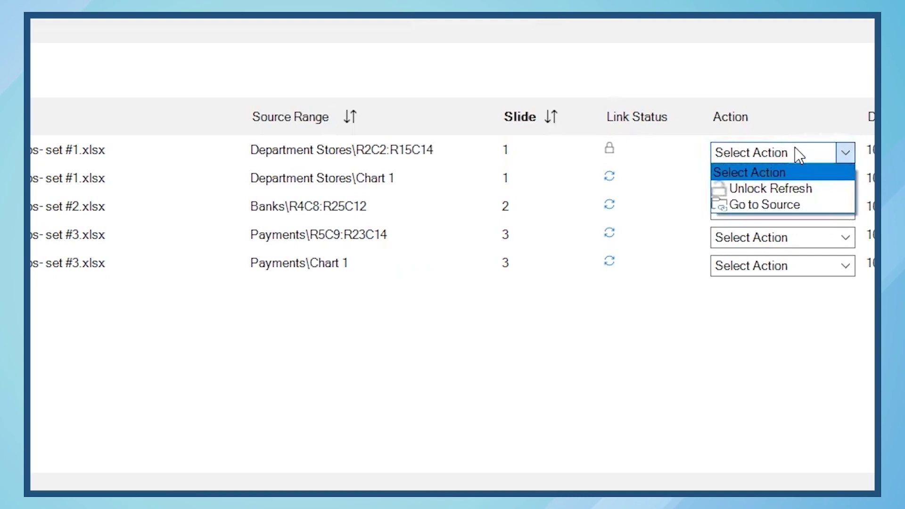
{"action": "left_click", "coordinate": [793, 188]}
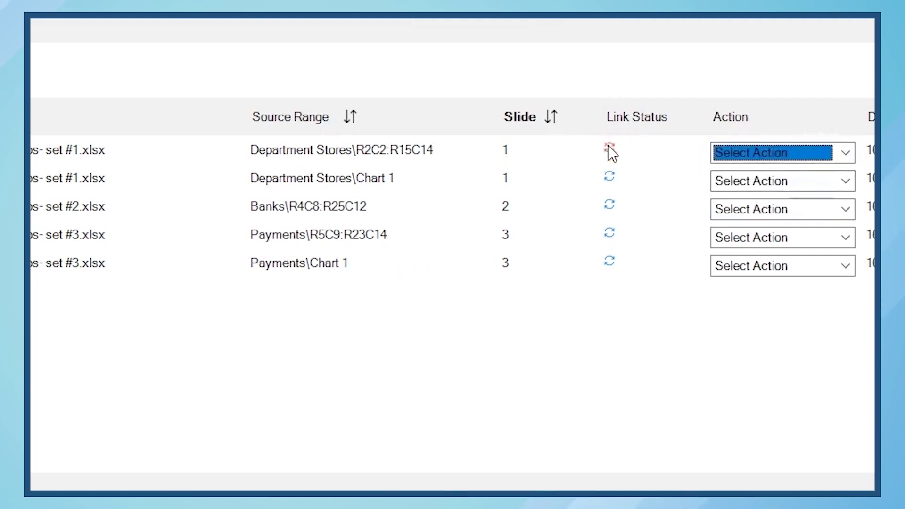
{"action": "left_click", "coordinate": [848, 159]}
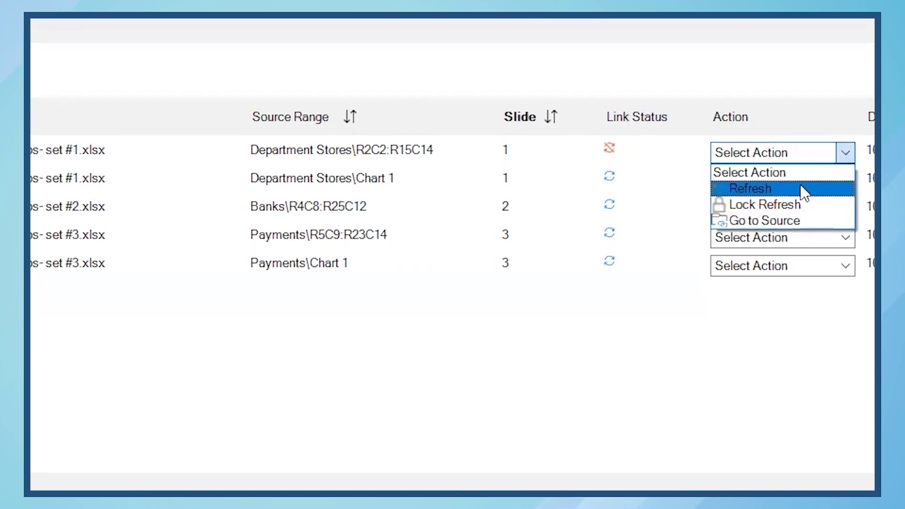
{"action": "left_click", "coordinate": [732, 32]}
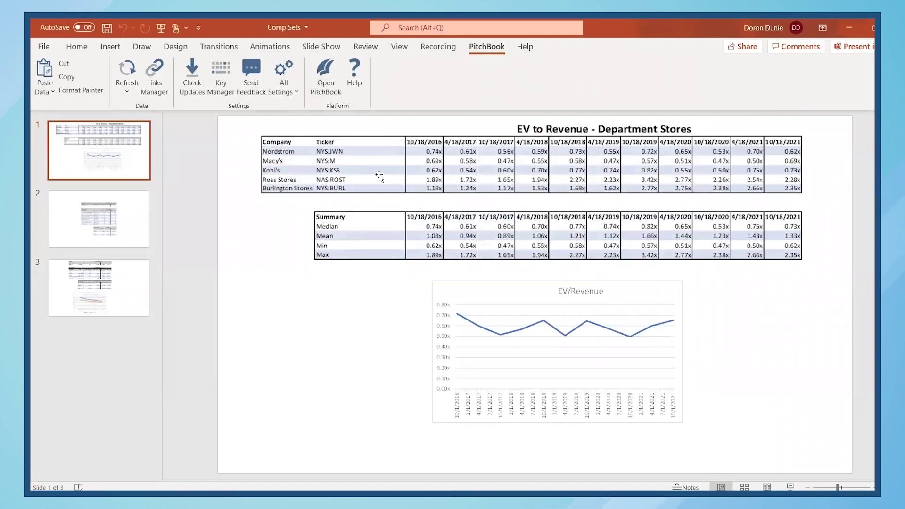
Refresh Data on slide 1's Department Stores table, leaving only Nordstrom and Macy's.
{"action": "right_click", "coordinate": [500, 120]}
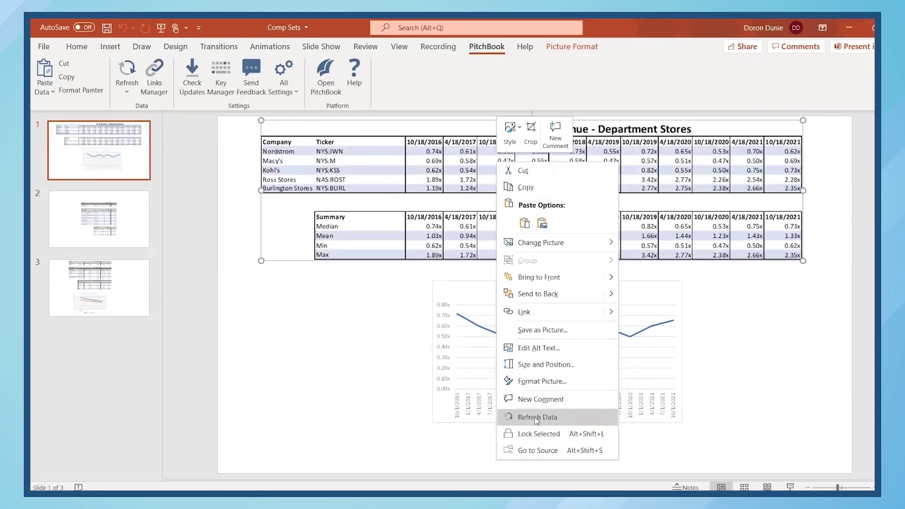
{"action": "left_click", "coordinate": [571, 411]}
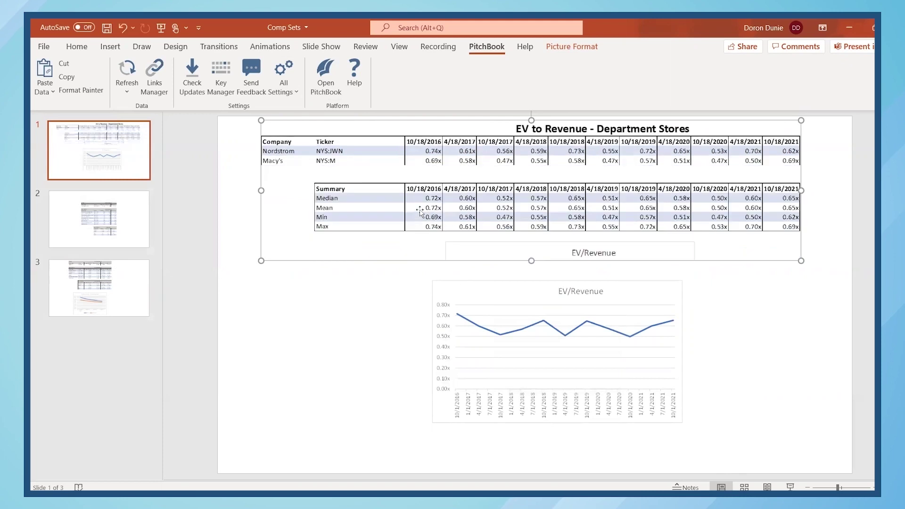